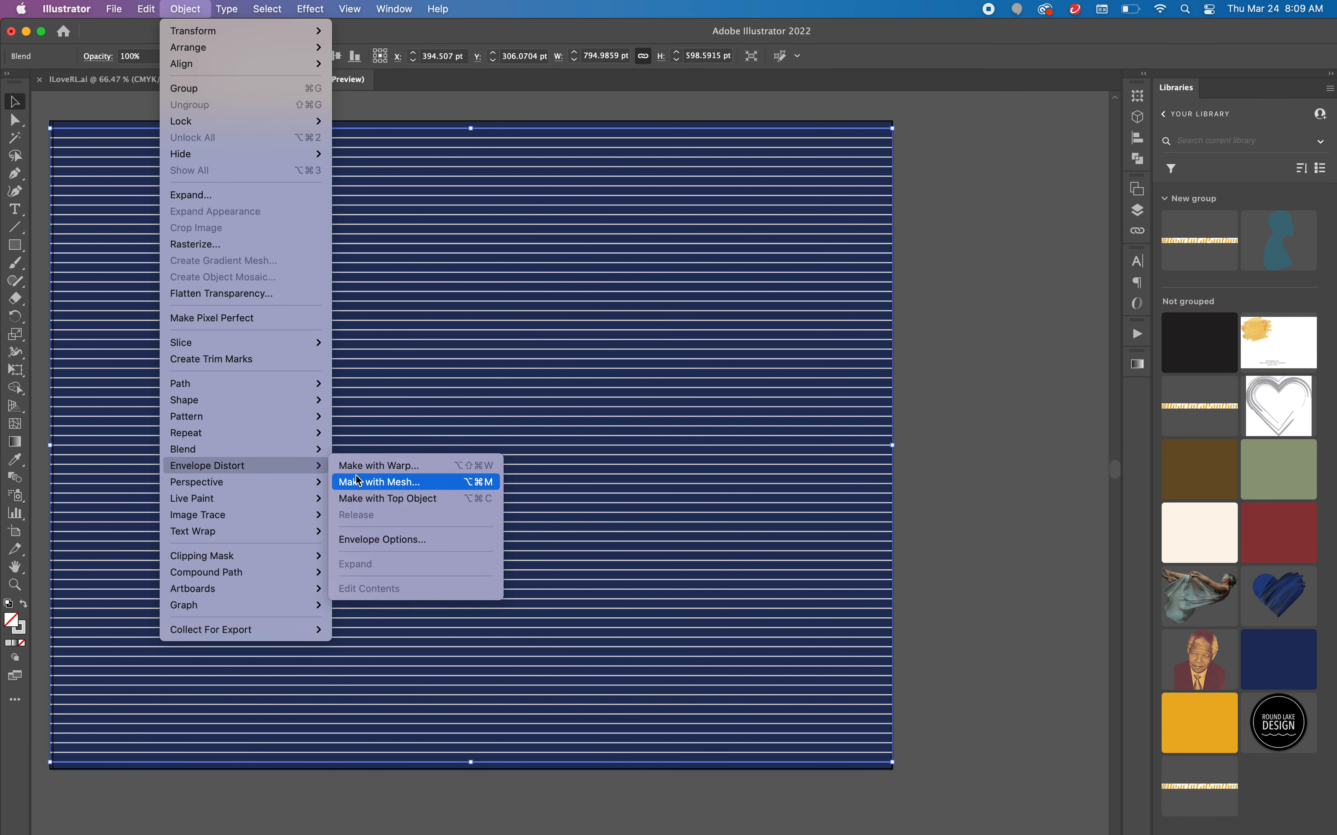
Step: Make an envelope mesh with 1 row and 1 column from the blended horizontal lines
click(360, 482)
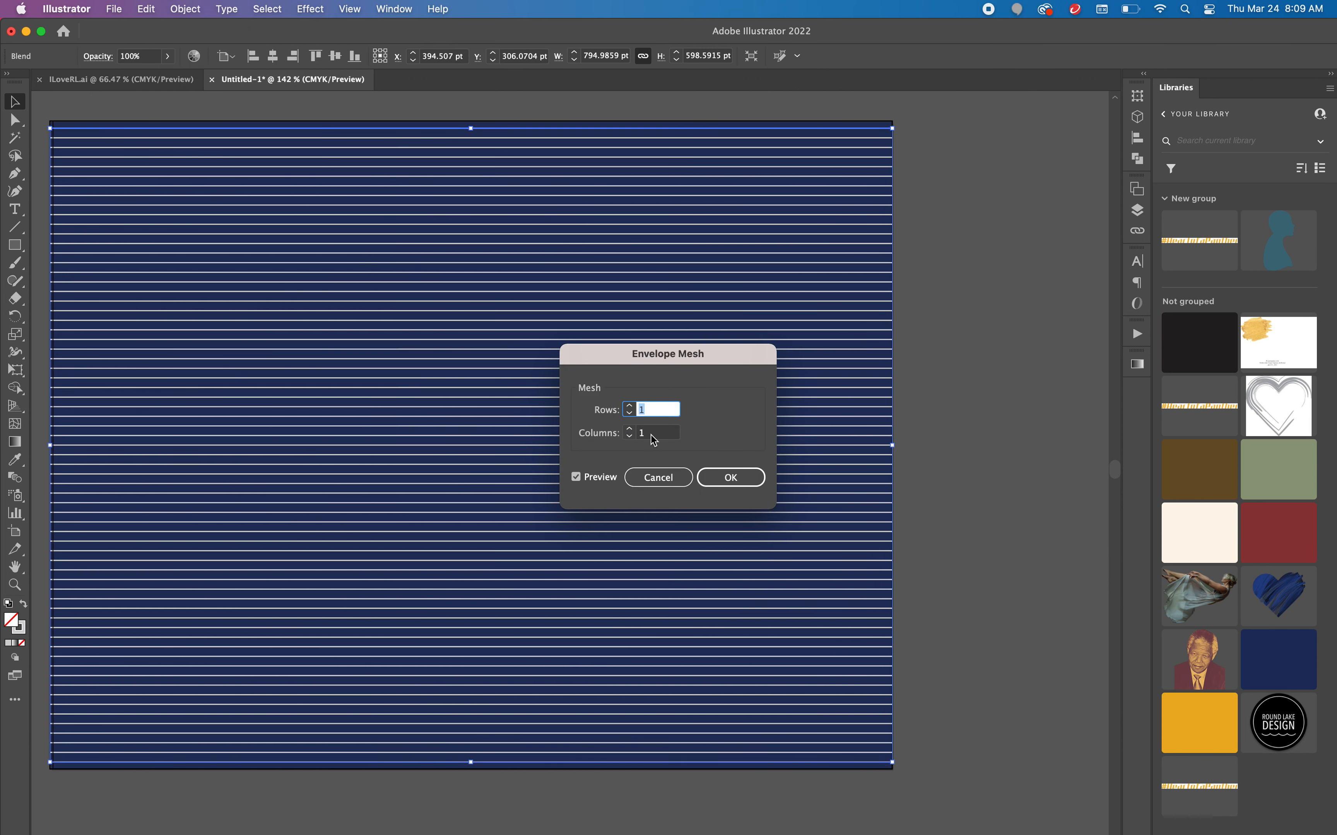
click(714, 479)
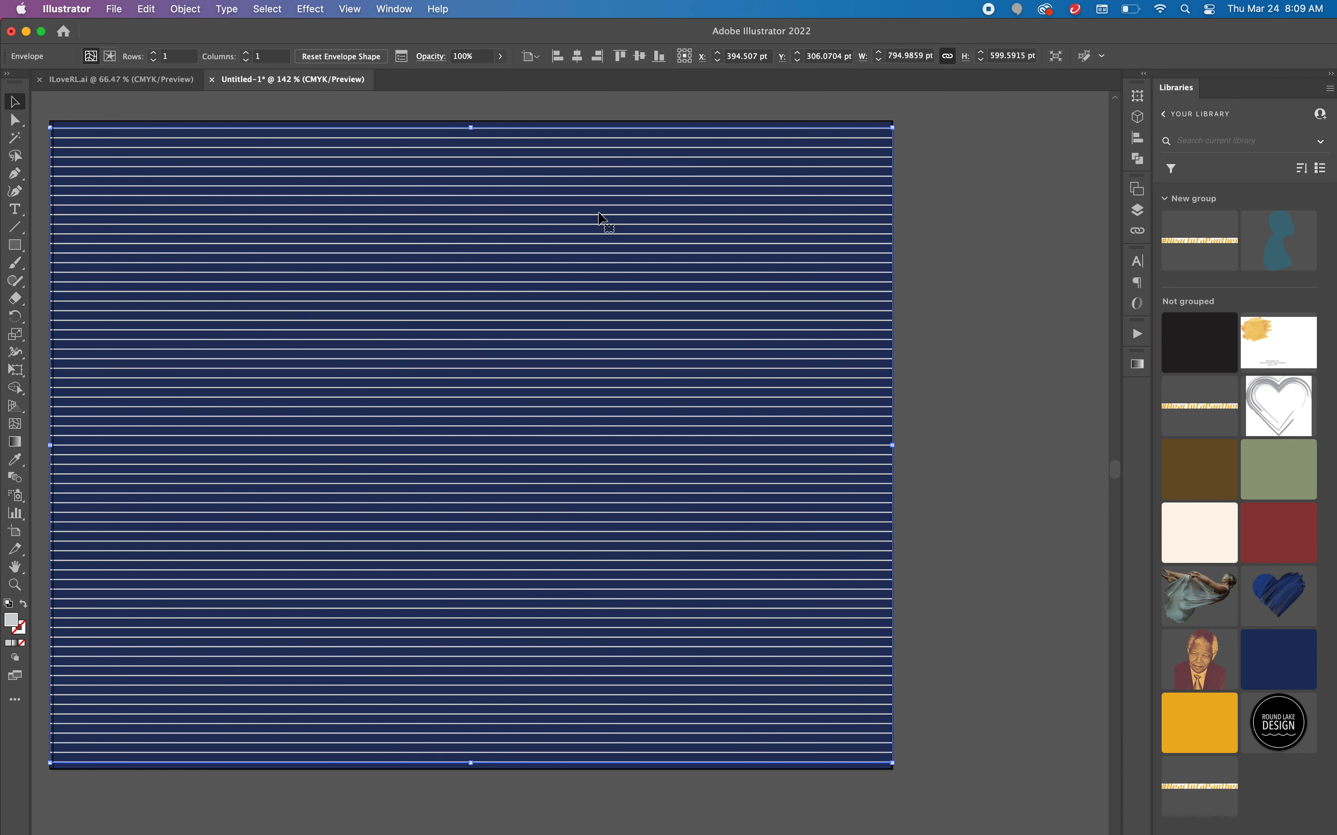
Step: Pull the vertical handles of the envelope's two lower-reaching side curves up to the upper corner points, compressing the line spacing toward the upper edge
click(17, 122)
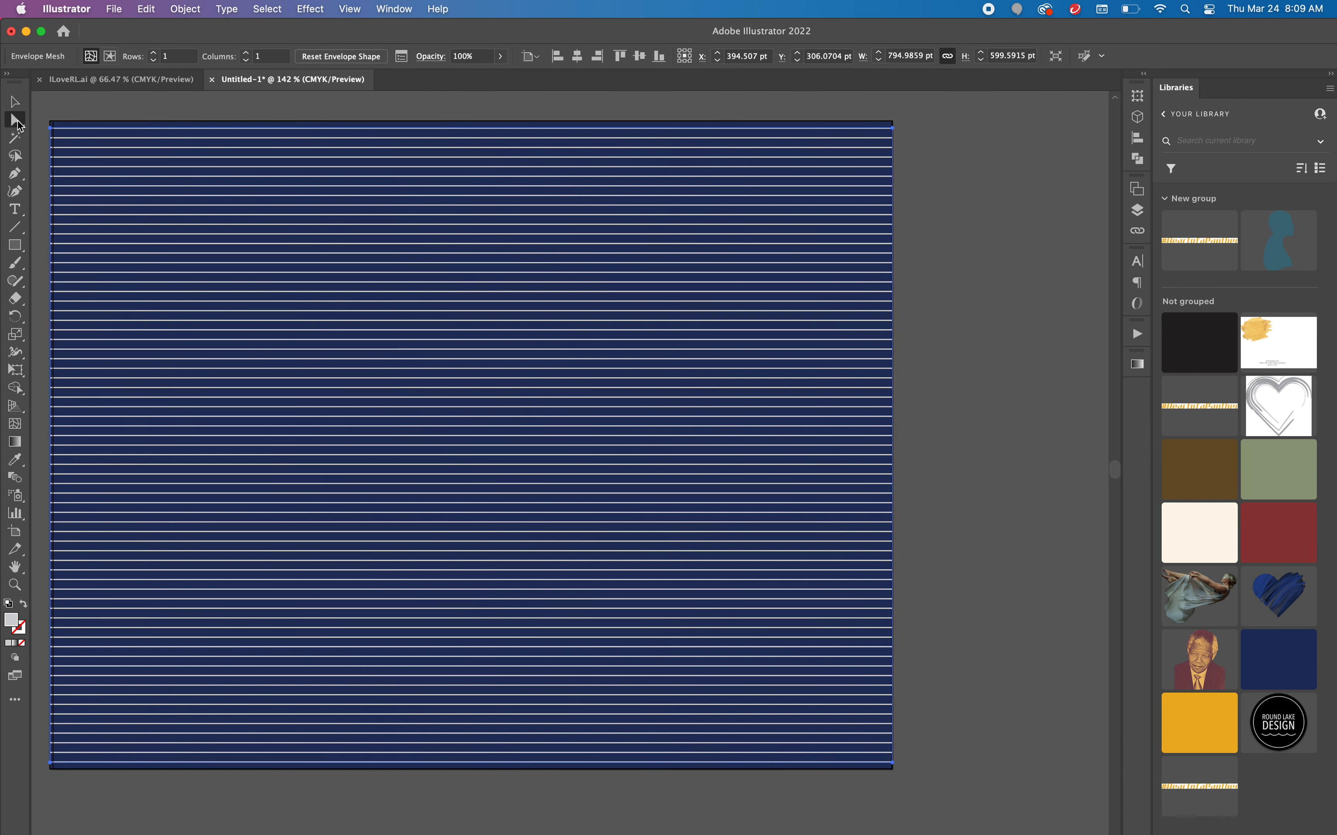
click(50, 129)
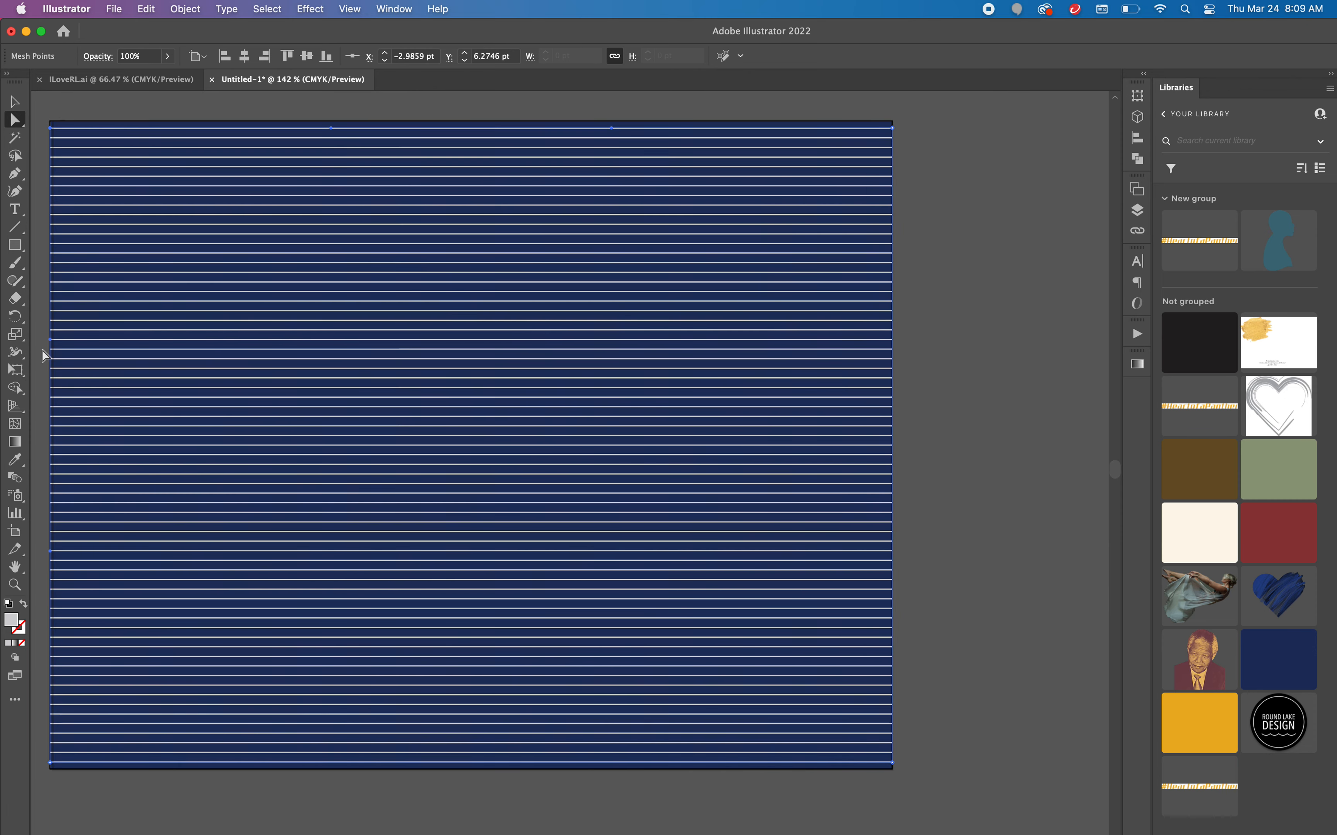
drag(53, 345, 232, 135)
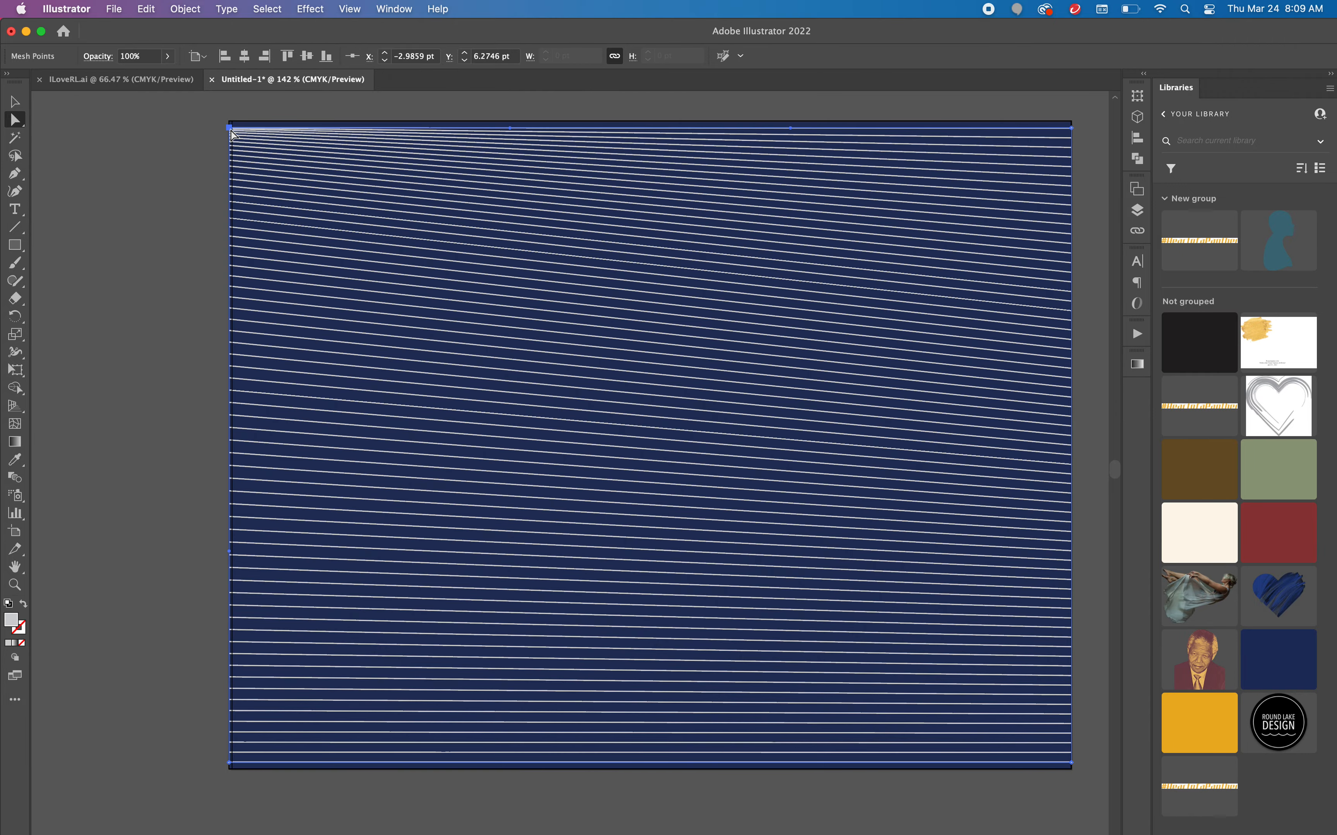
scroll(435, 276, right, 5)
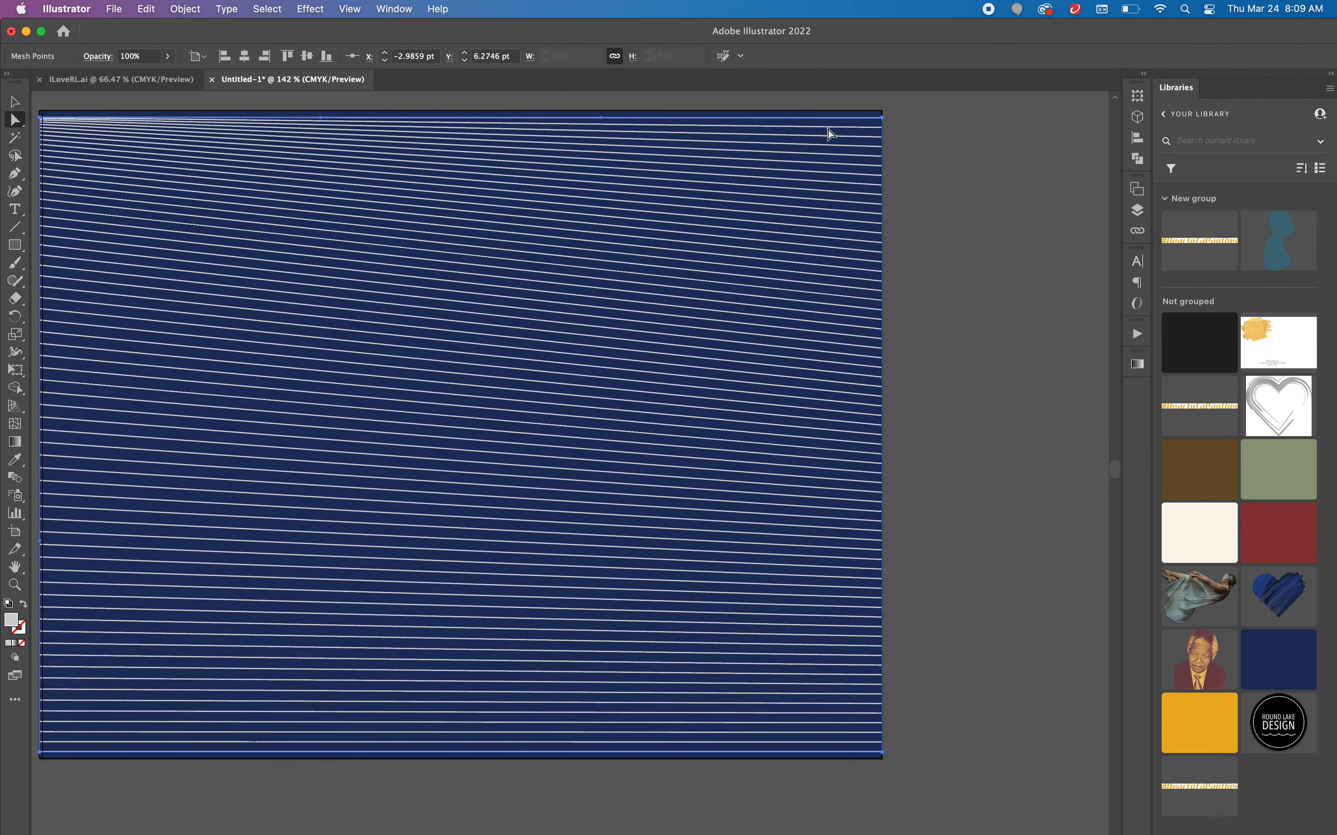
click(882, 118)
drag(883, 117, 883, 119)
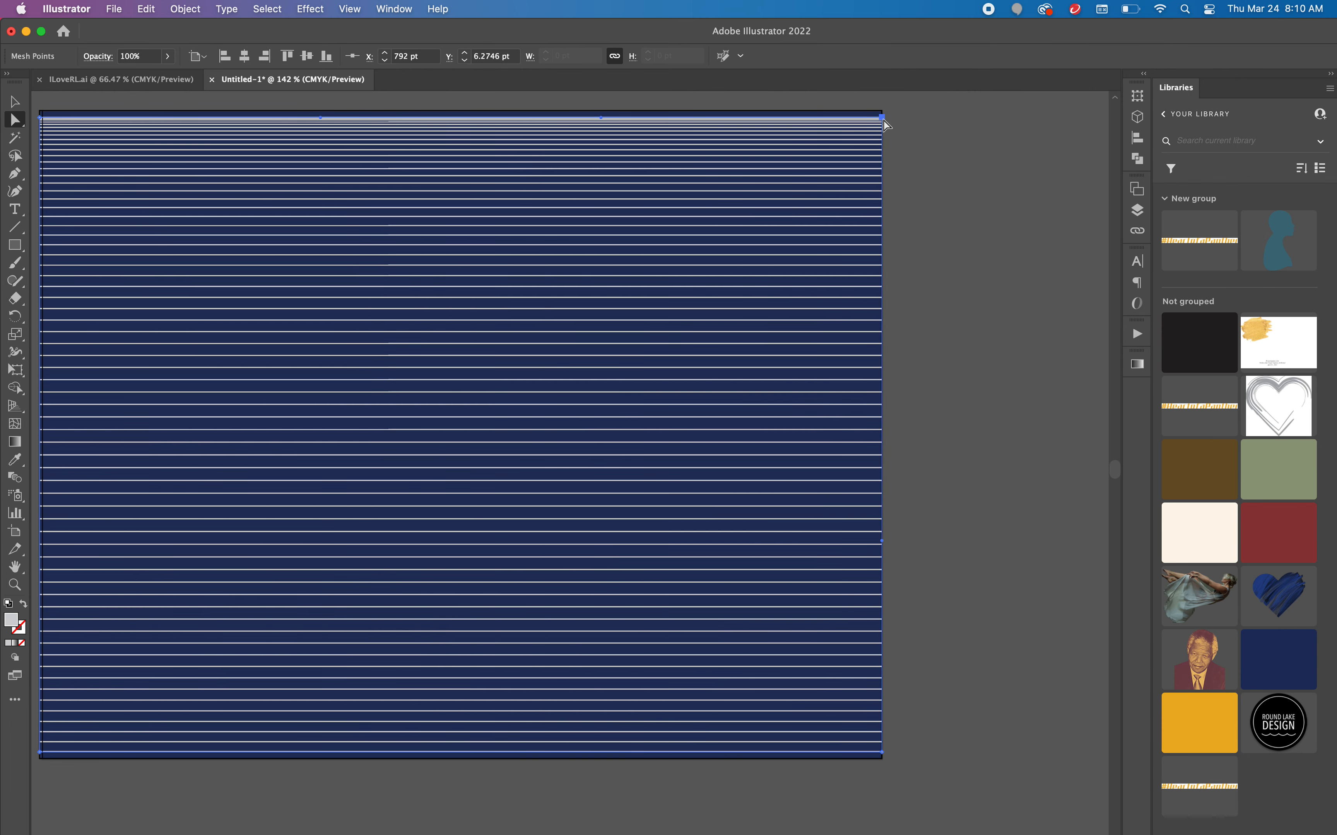
Step: Squash the line envelope down from its upper edge to about 342 pt high, forming a horizon at about Y 264.5 pt
scroll(751, 205, left, 2)
scroll(751, 205, up, 1)
scroll(751, 205, left, 1)
scroll(751, 204, down, 1)
click(17, 103)
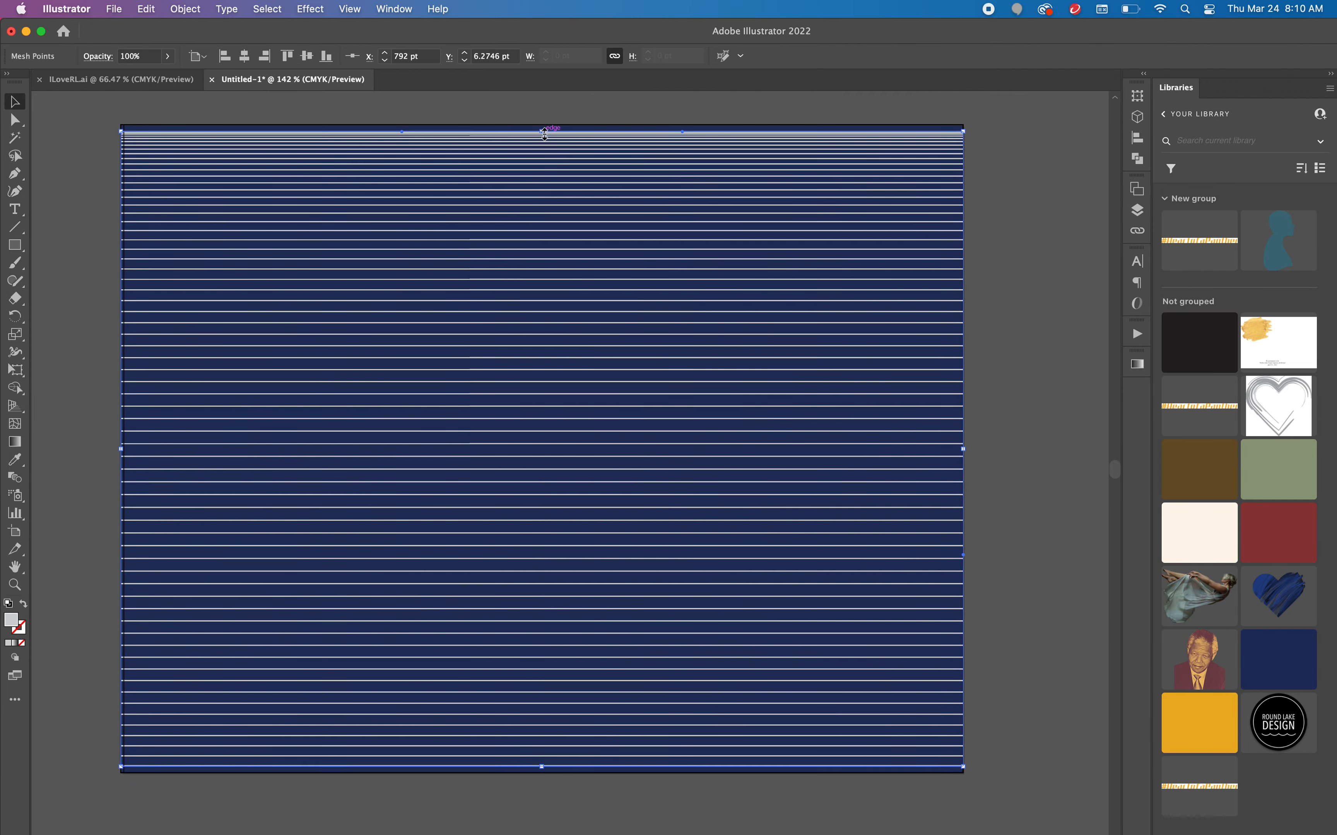
drag(543, 133, 541, 406)
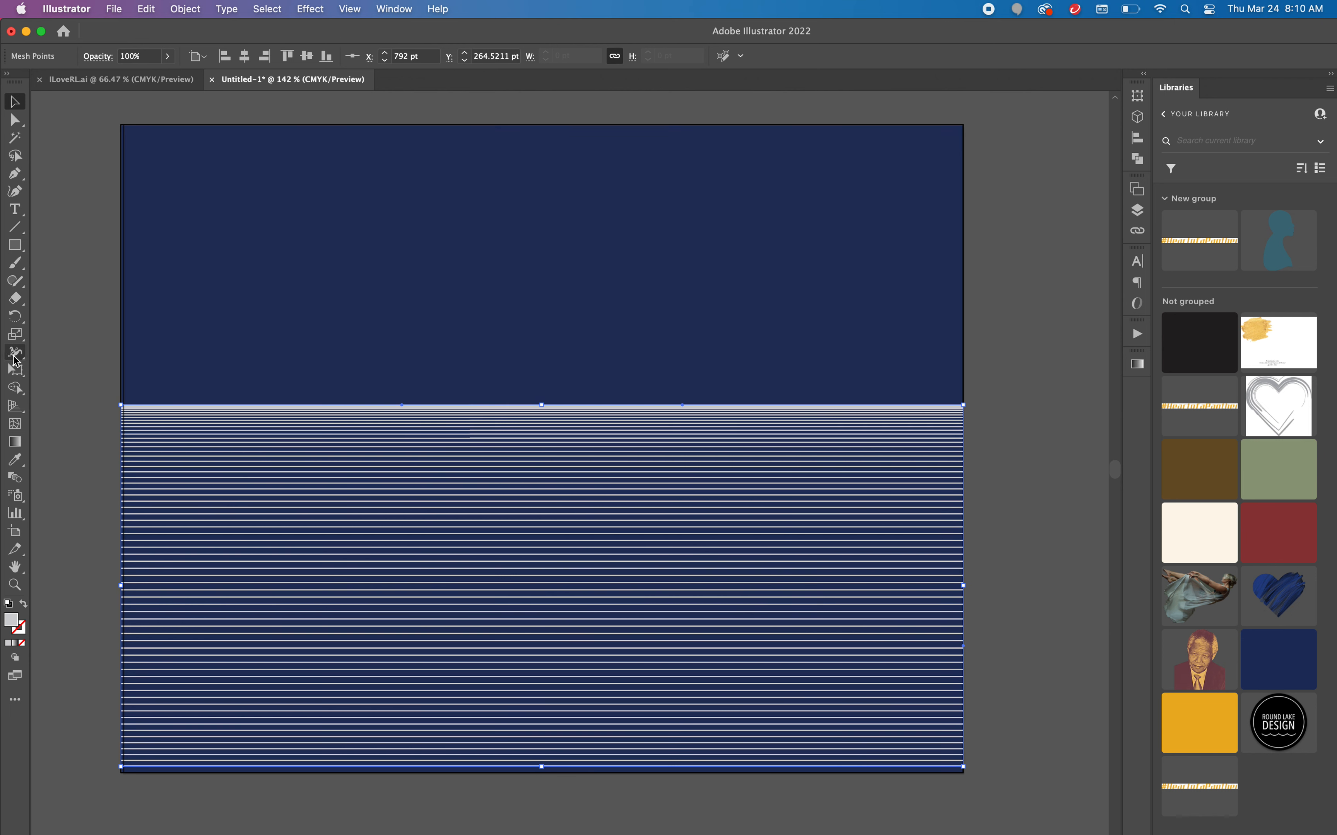
Step: Add six scattered mesh points across the line envelope with the Mesh tool
click(18, 426)
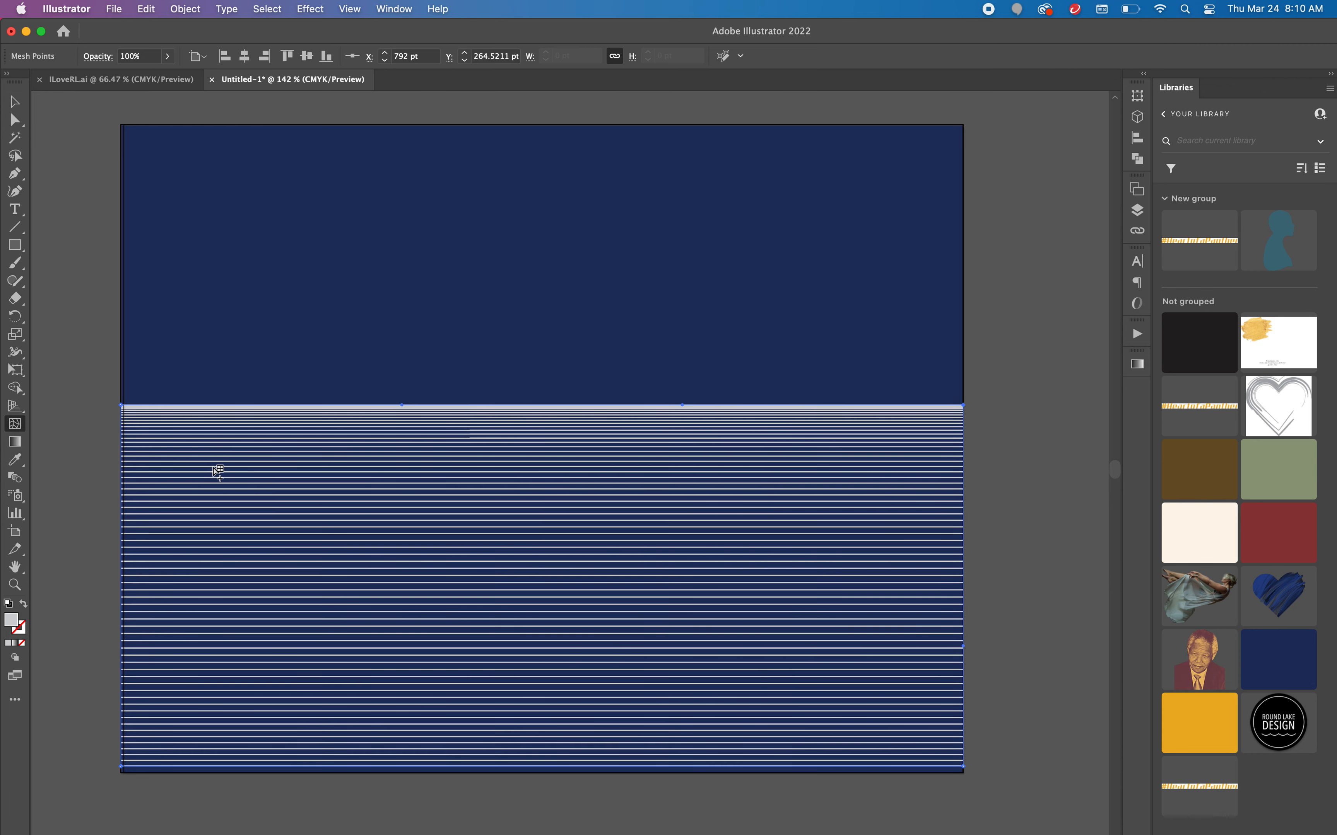
click(239, 477)
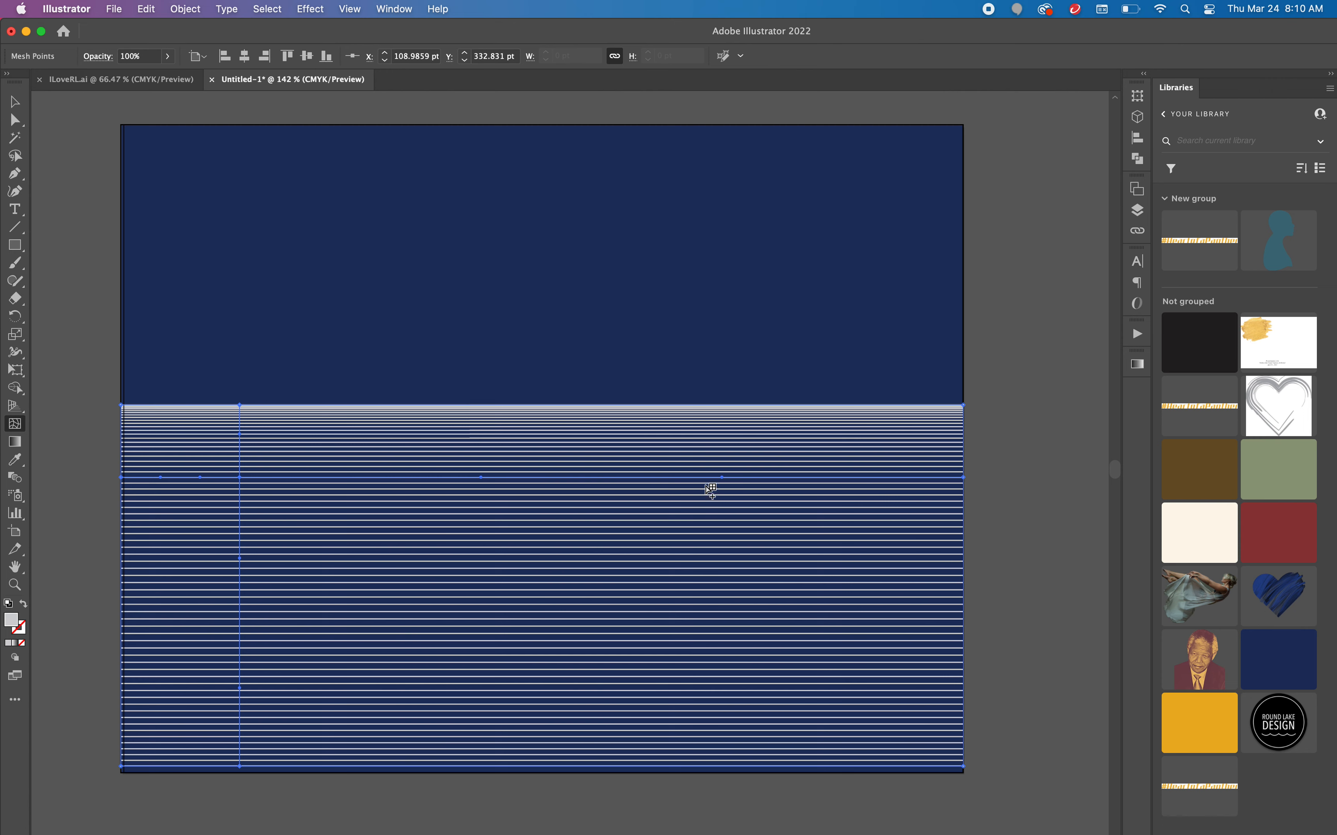
click(633, 454)
click(862, 591)
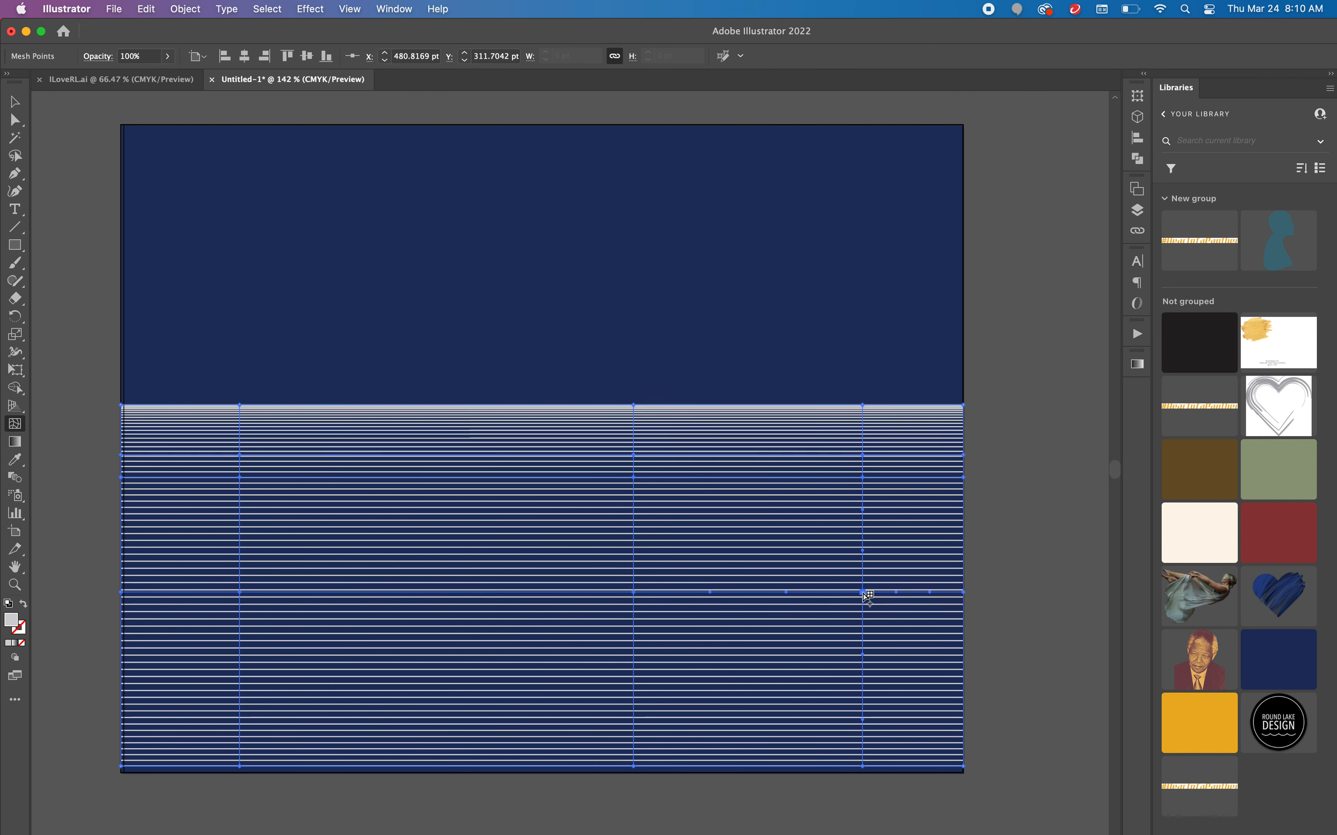
click(431, 688)
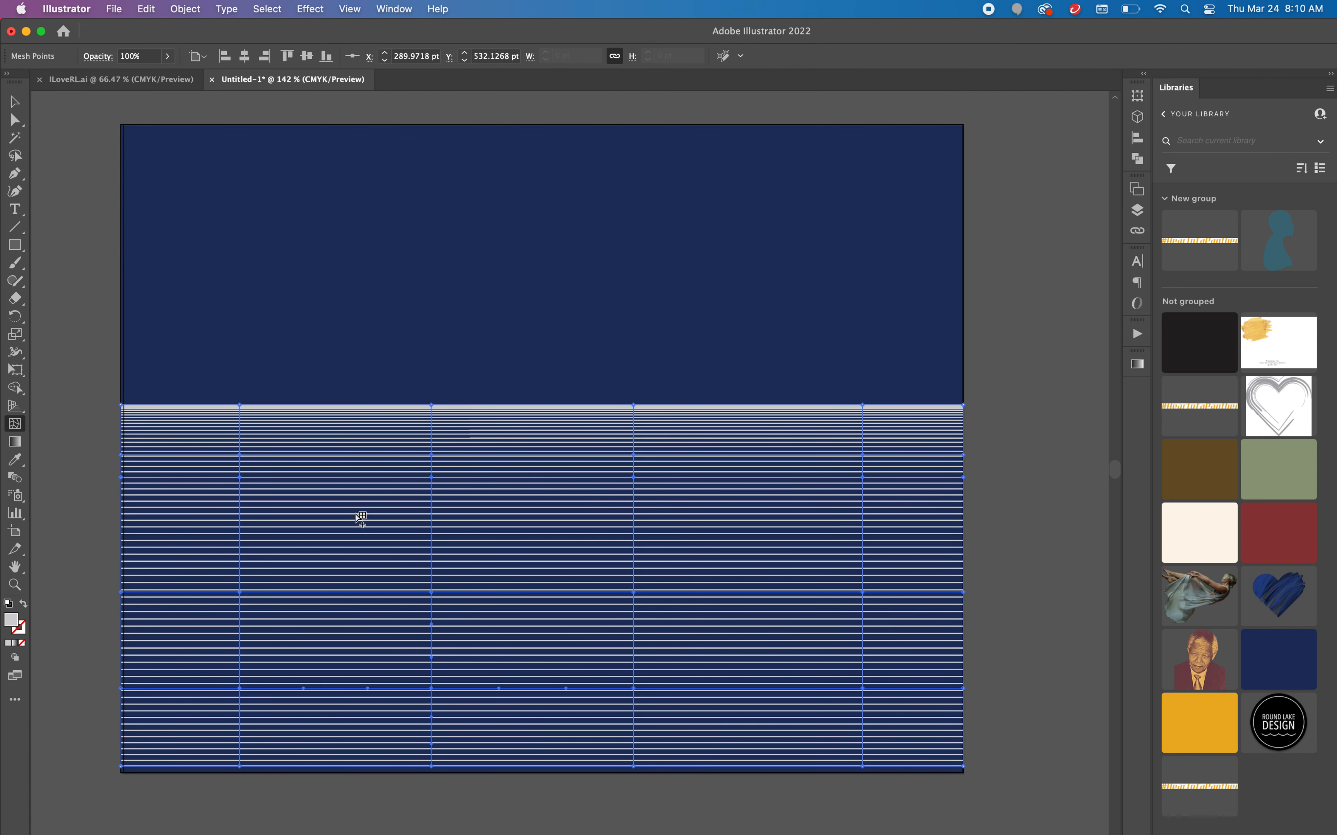
click(307, 538)
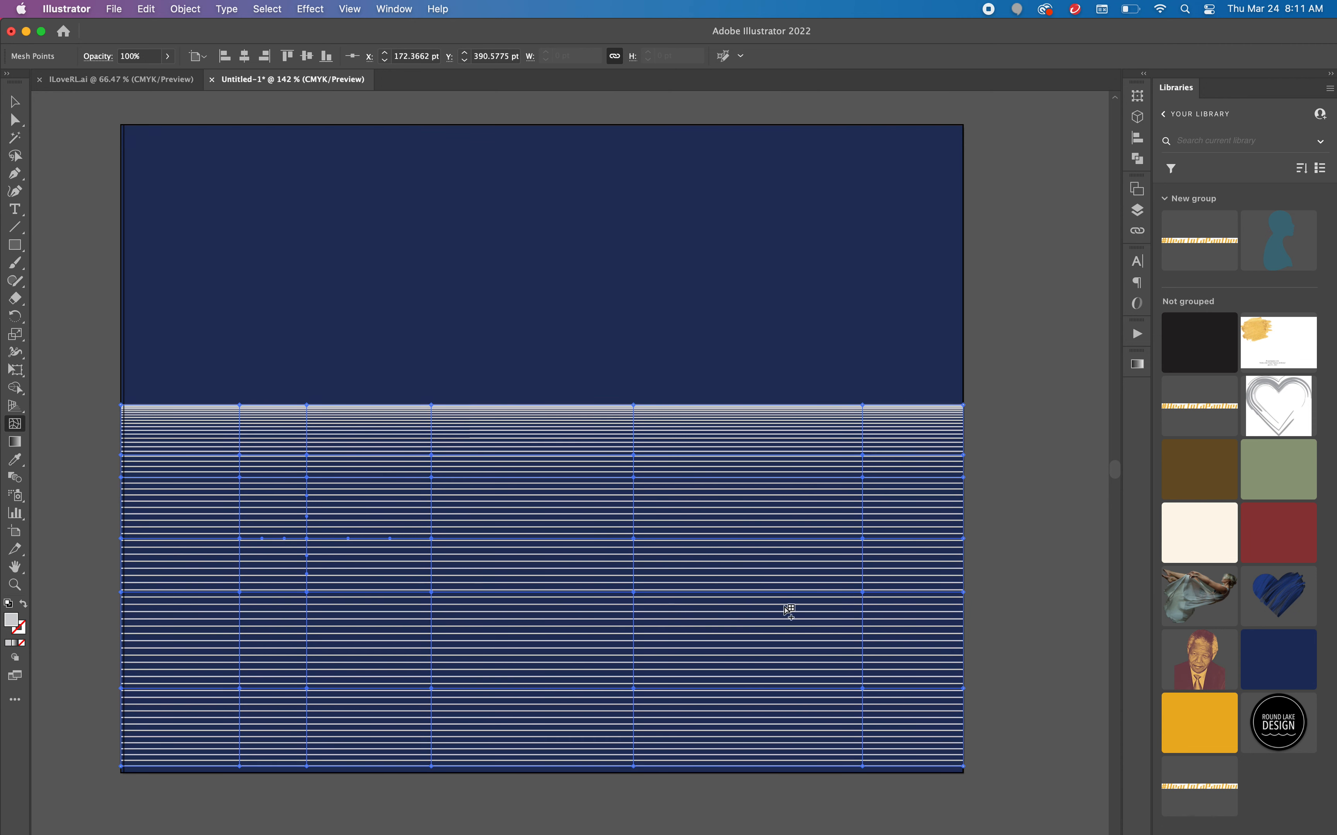
click(765, 635)
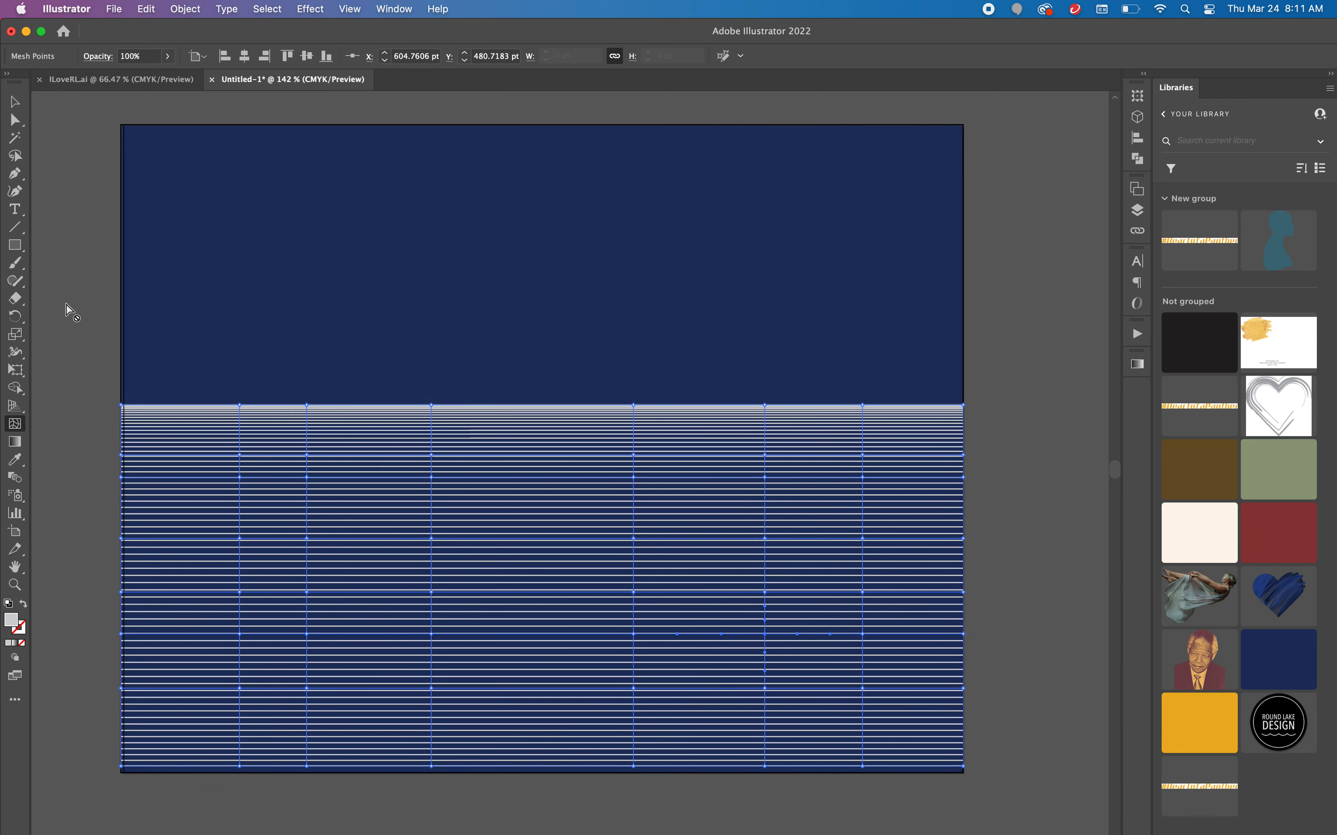
Step: Move five mesh points just below the horizon, some up and some down, to bend the upper lines into gentle waves
click(17, 125)
drag(308, 456, 352, 442)
drag(433, 461, 455, 499)
mouse_move(641, 457)
mouse_down()
mouse_move(647, 433)
mouse_move(636, 480)
mouse_move(638, 460)
mouse_up()
drag(766, 456, 737, 486)
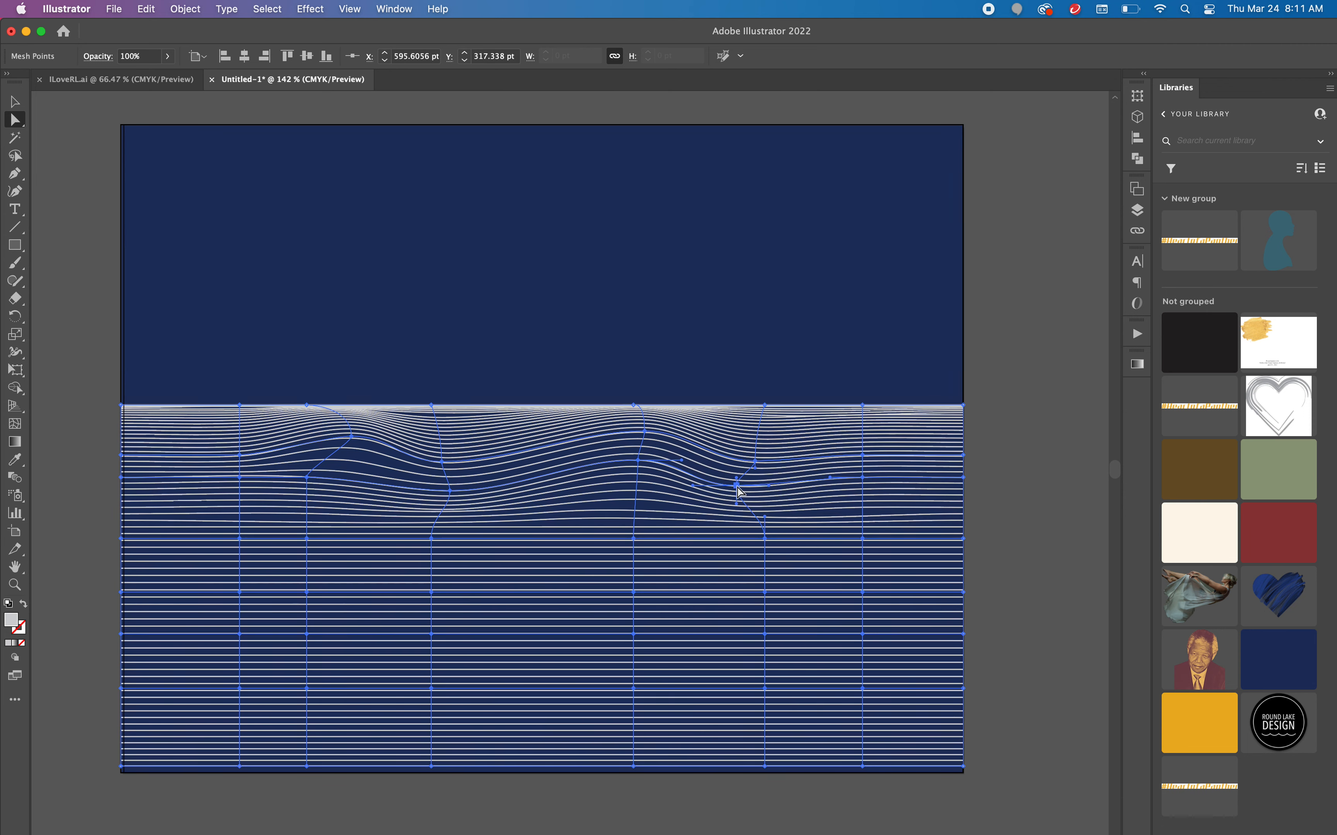
mouse_move(863, 463)
mouse_down()
mouse_move(880, 441)
mouse_move(873, 467)
mouse_up()
Step: Shift six mesh points across the middle of the envelope up and to the right to form overlapping wave crests
drag(433, 539, 471, 514)
drag(240, 478, 269, 468)
drag(247, 542, 269, 521)
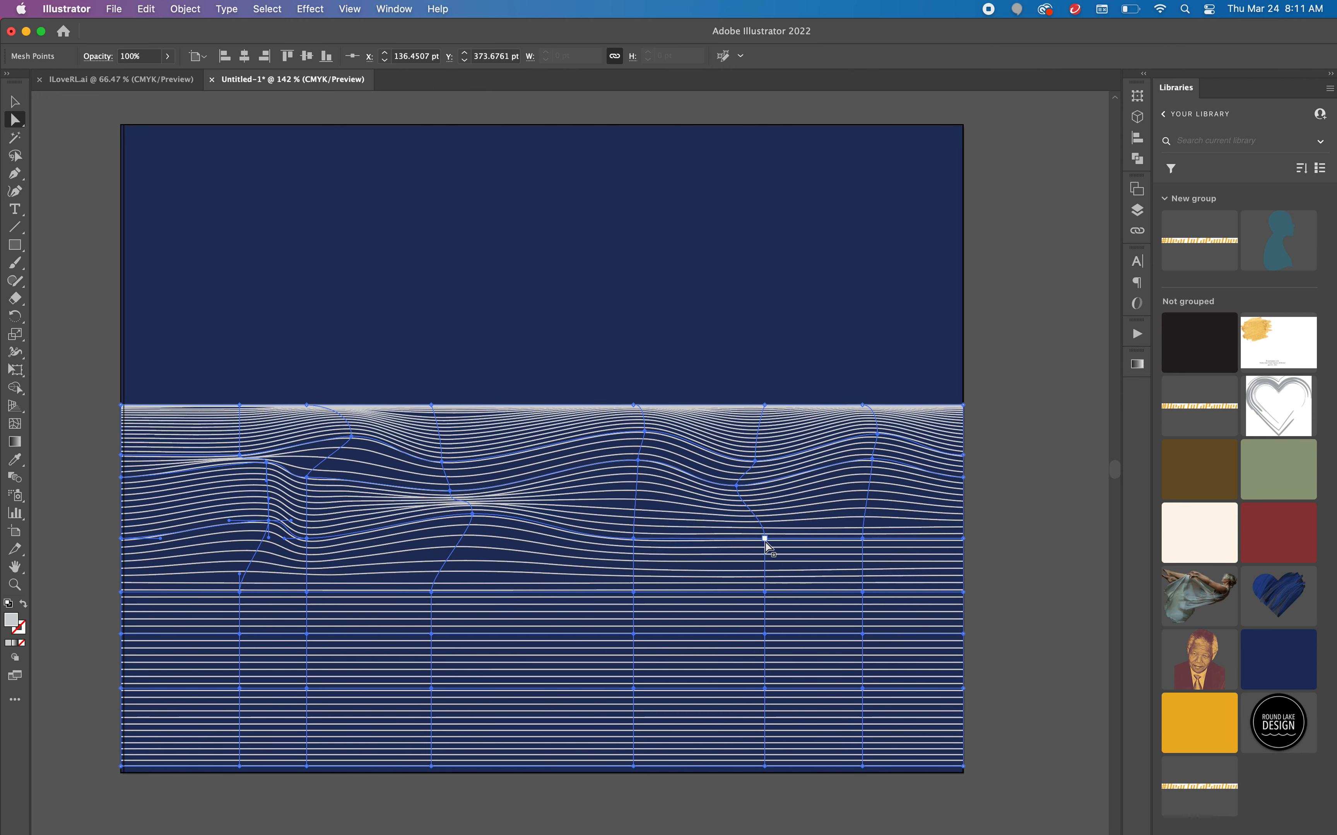
drag(765, 540, 778, 519)
drag(634, 594, 669, 569)
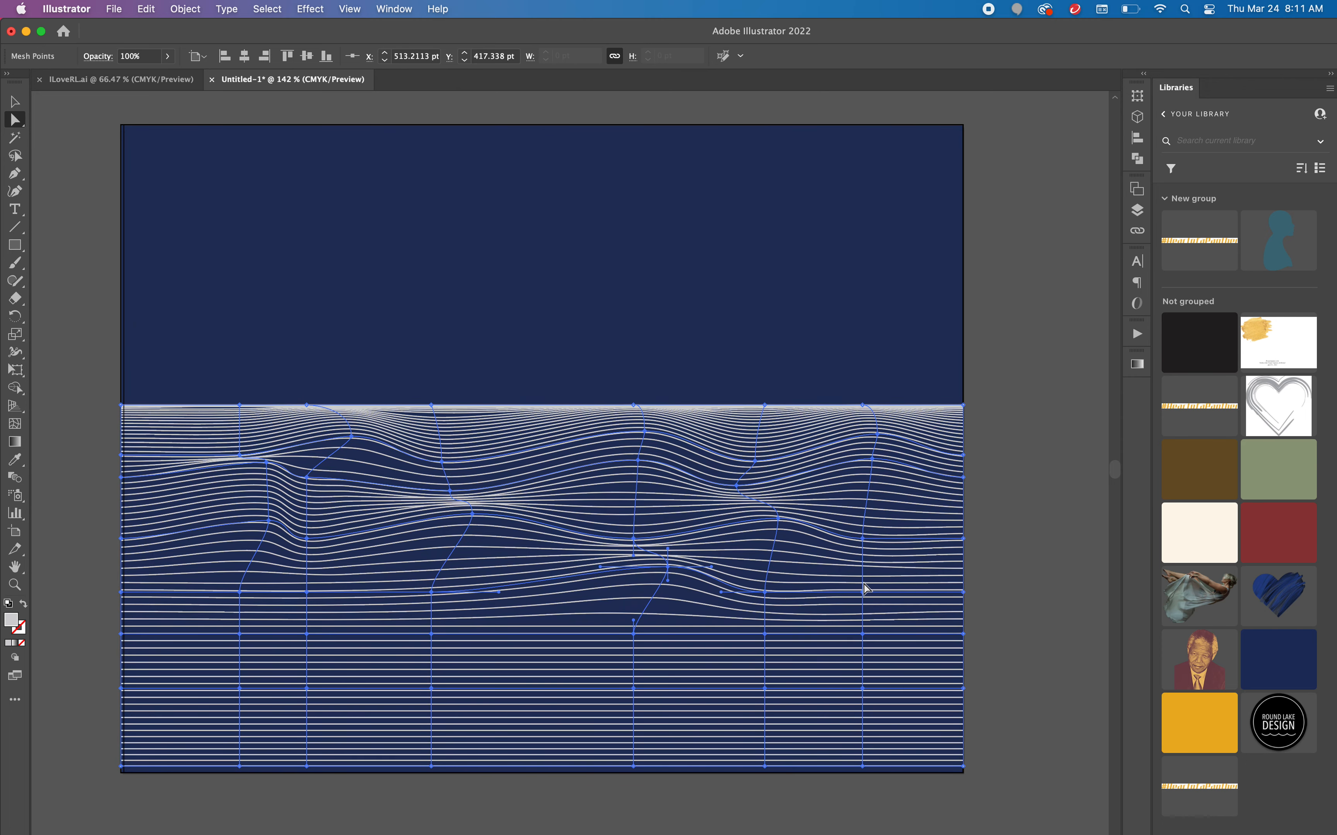
drag(863, 595, 893, 569)
Step: Raise mesh points in the lower left and centre of the envelope and bend a handle down between crests to form foreground waves
drag(306, 635, 376, 613)
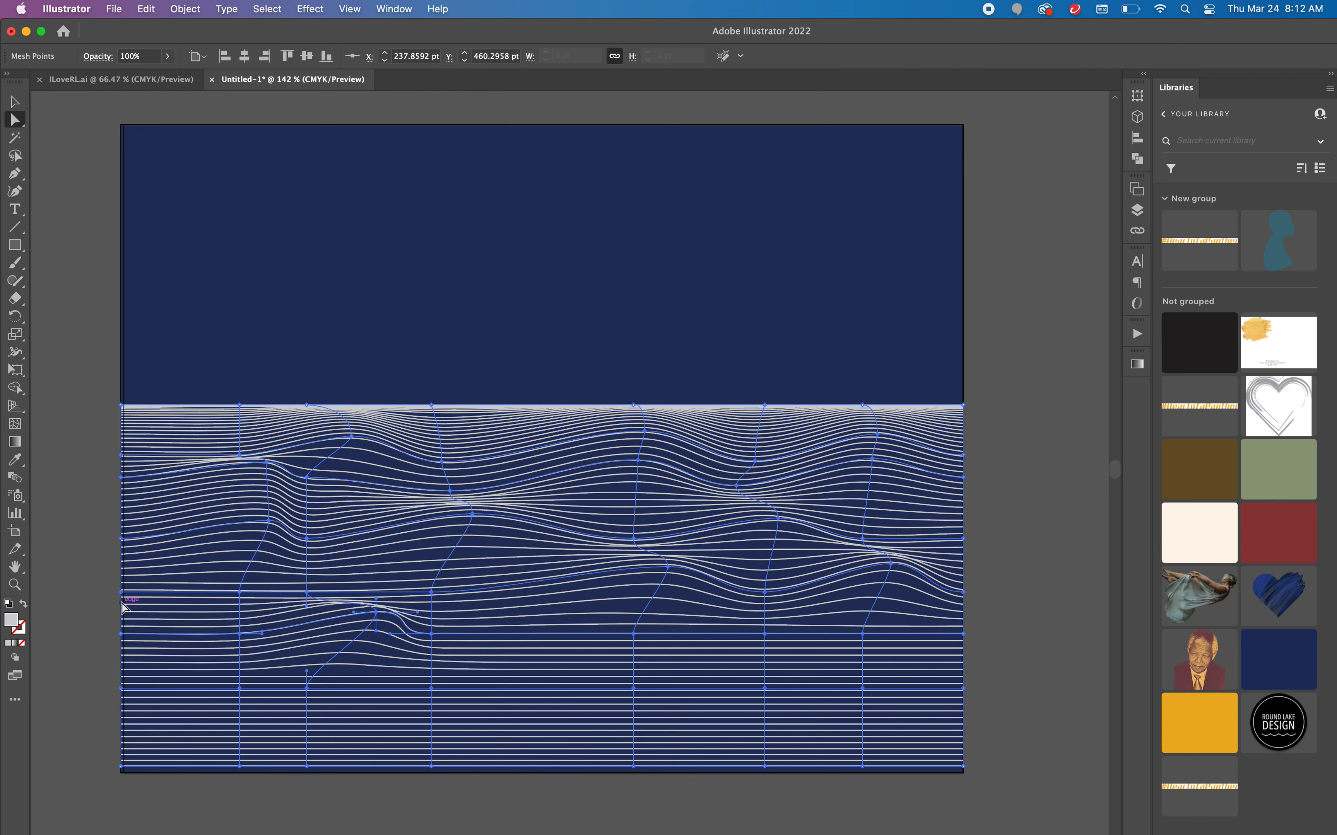
mouse_move(122, 636)
mouse_down()
mouse_move(145, 631)
mouse_move(122, 641)
mouse_up()
drag(432, 689, 488, 668)
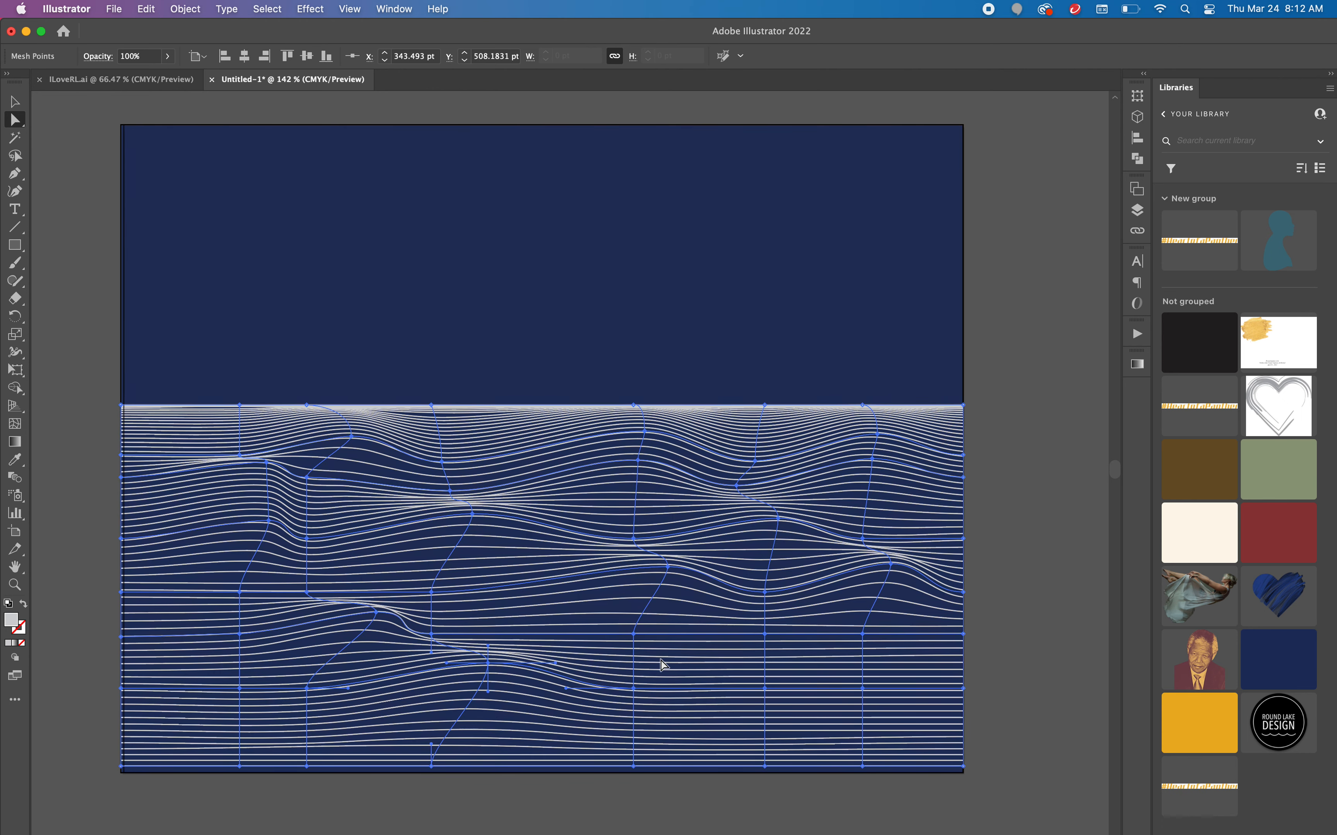
click(634, 689)
drag(634, 690, 684, 651)
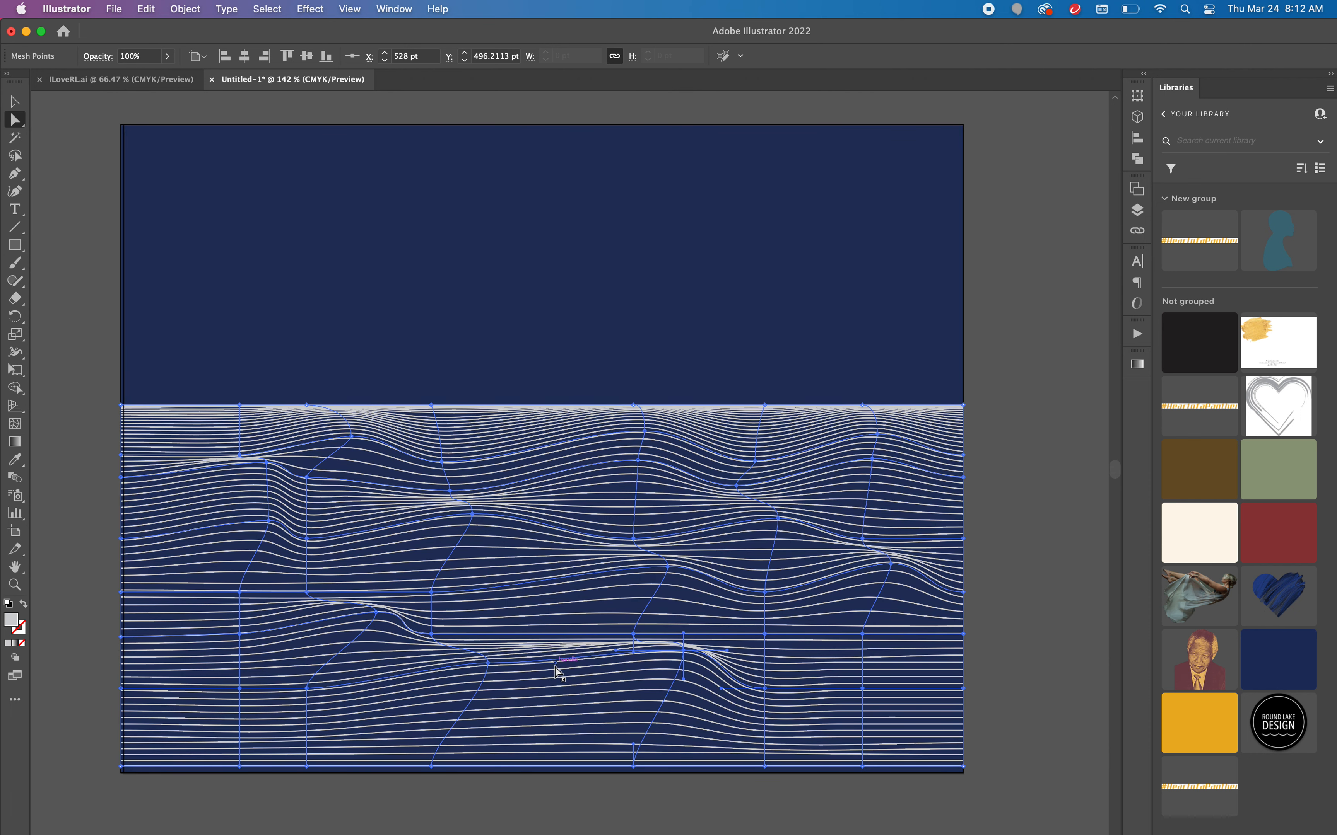
drag(555, 665, 554, 700)
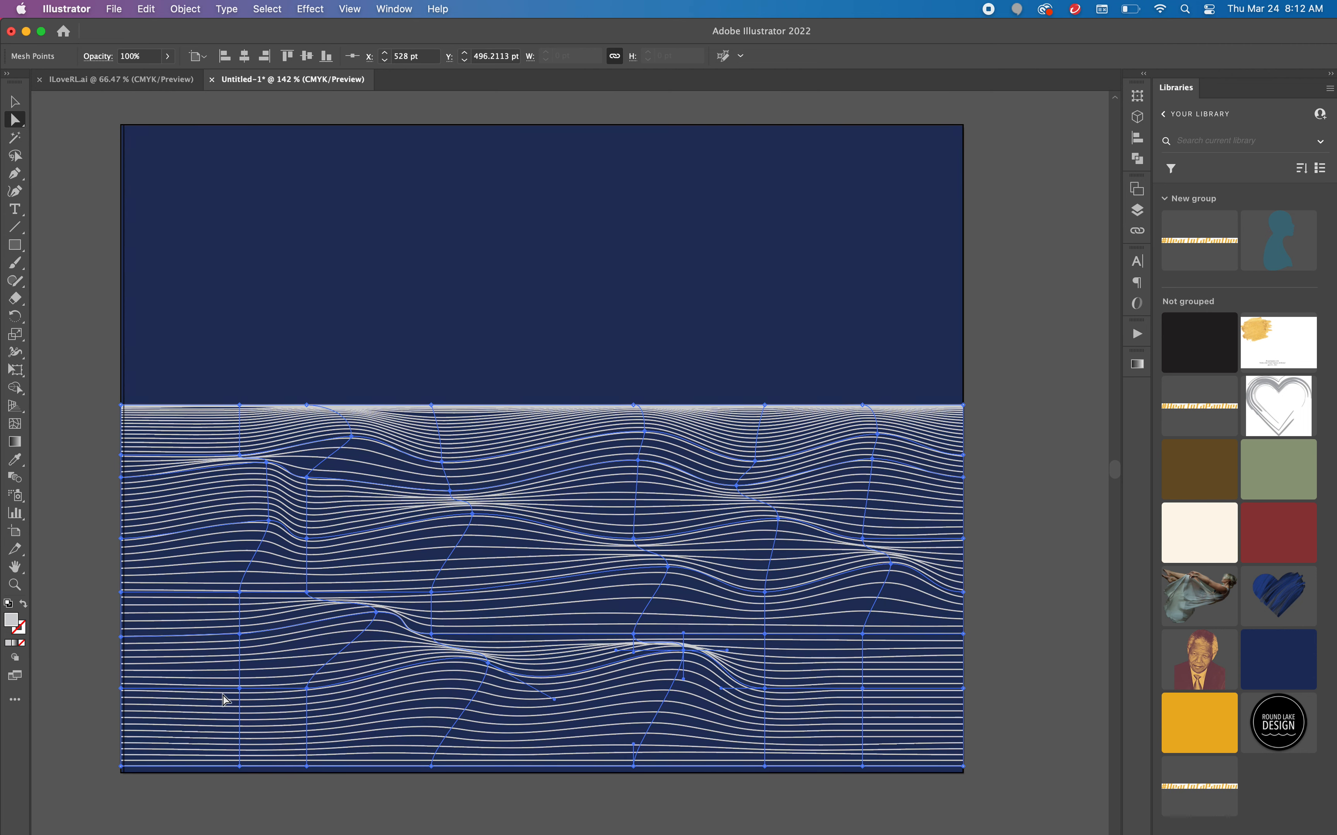
drag(243, 692, 278, 669)
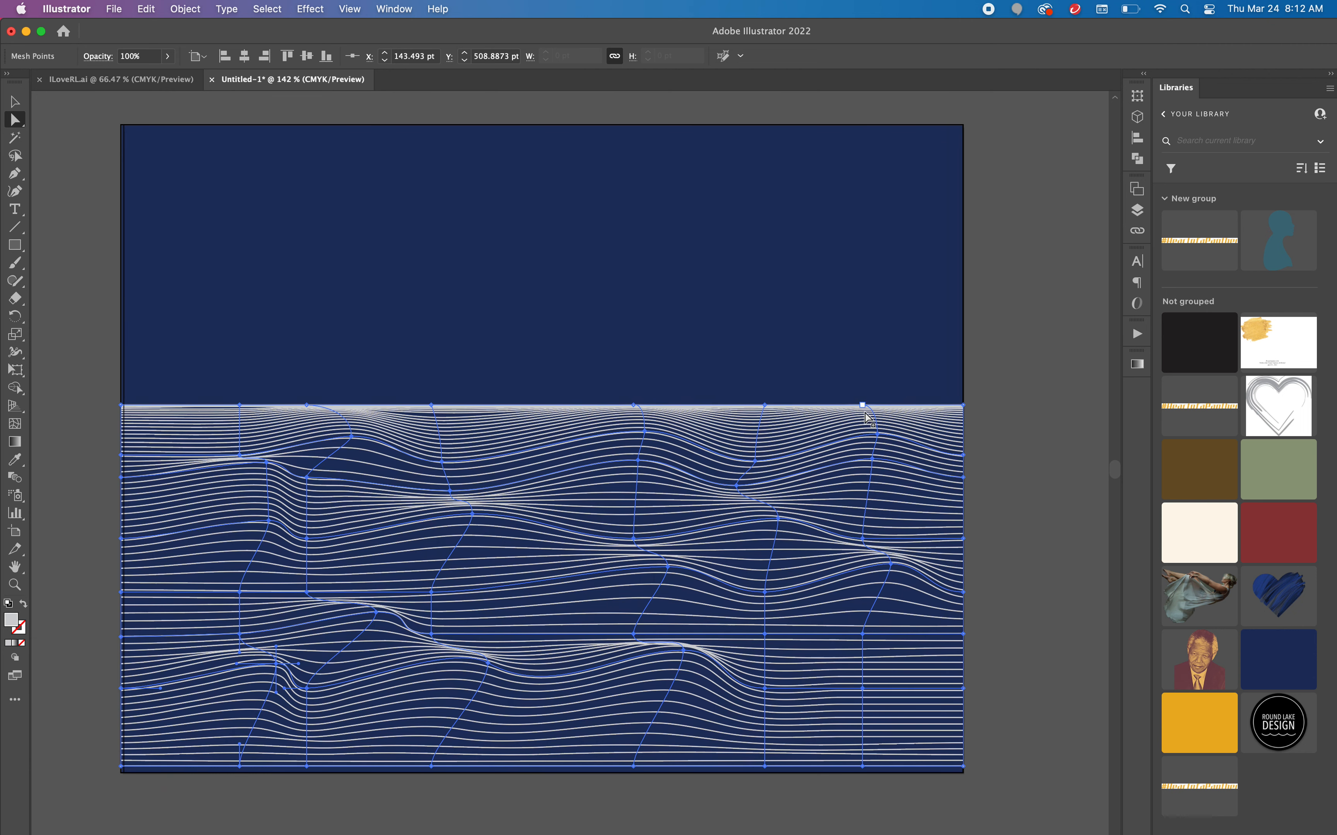
Step: Adjust the mesh points and handles along the right half of the horizon to refine the distant waves
drag(866, 409, 883, 439)
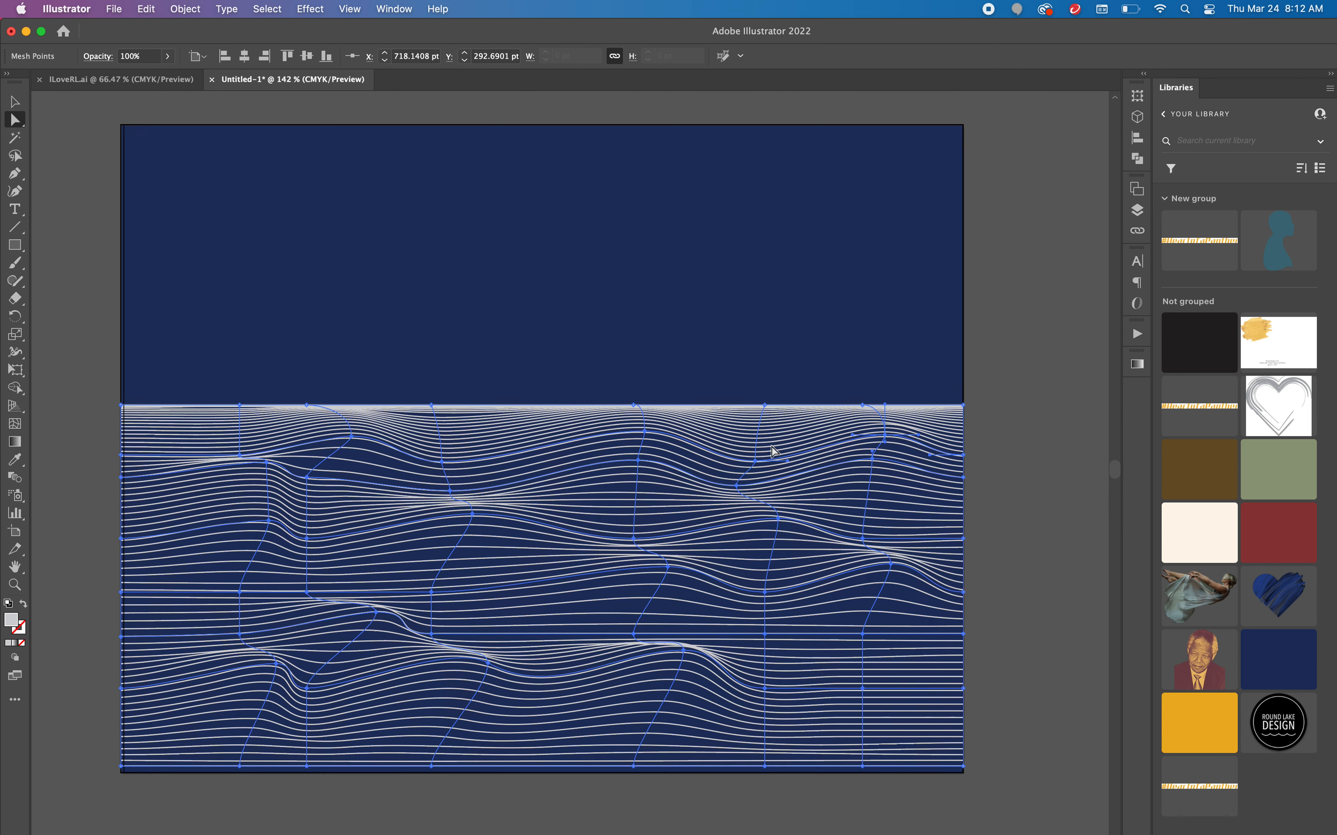
click(765, 406)
drag(756, 433, 782, 425)
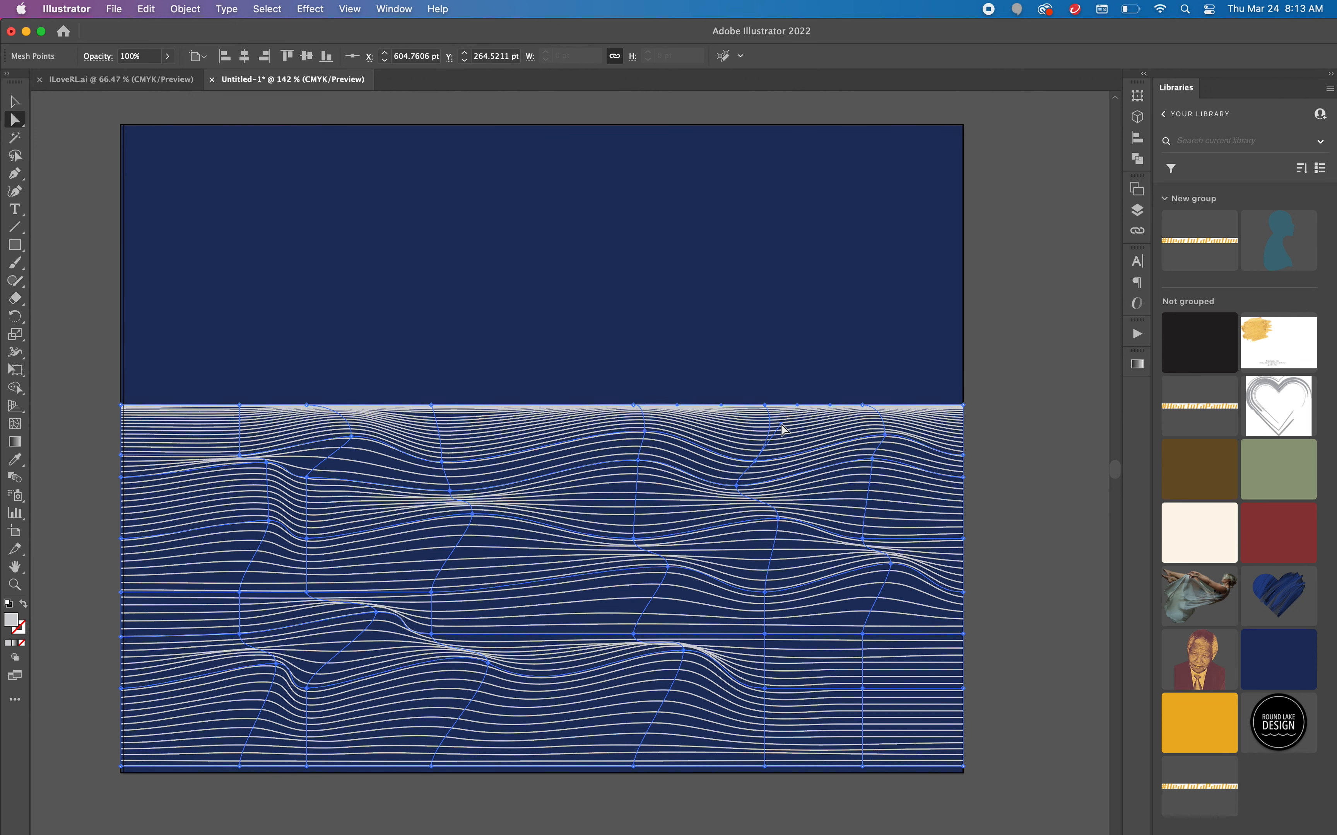
drag(643, 438, 648, 435)
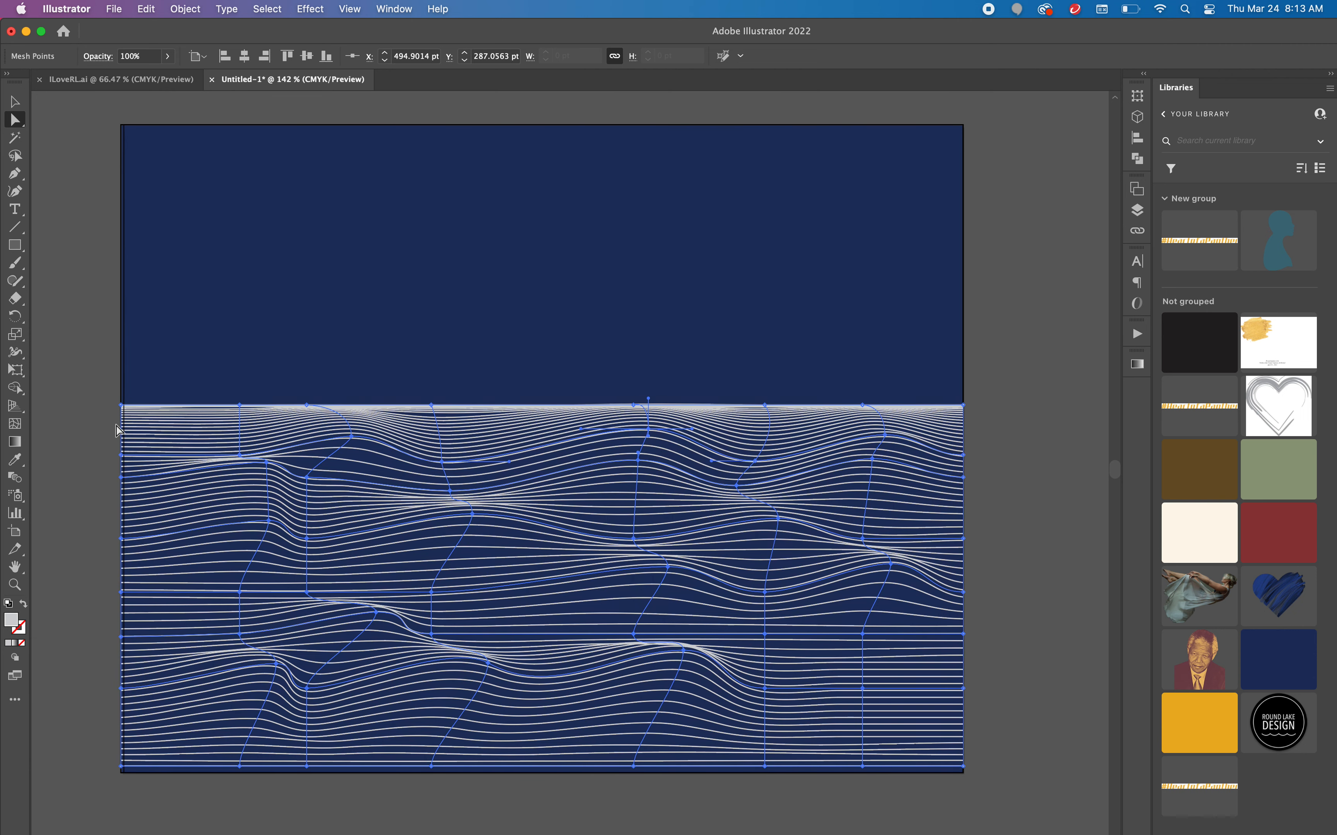
Step: Add a mesh point left of centre just below the horizon, and nudge it and the neighbouring crest point to sharpen the waves
click(15, 424)
click(524, 434)
click(15, 120)
drag(527, 439, 532, 433)
drag(440, 441, 369, 440)
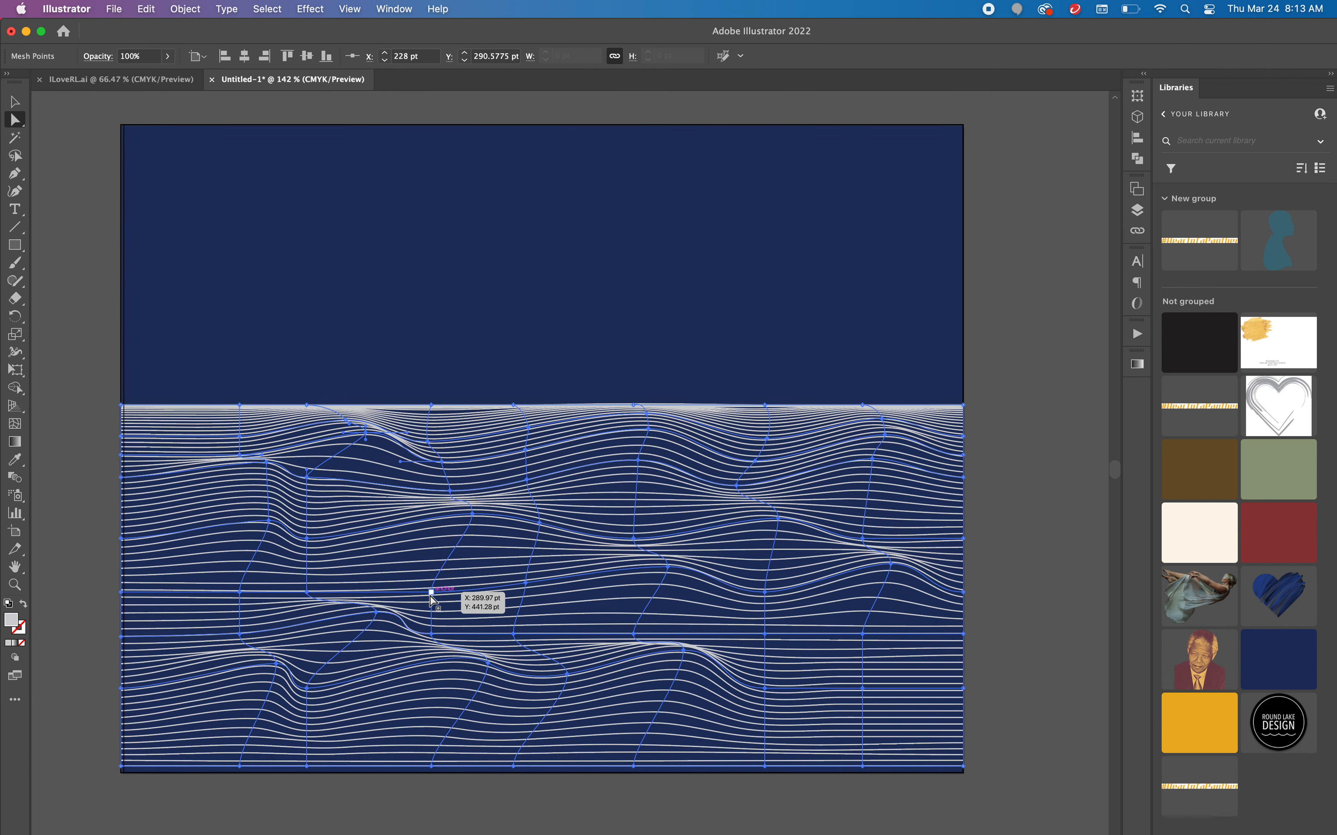
Step: Reshape the mesh points in the envelope's upper left-centre area into a steeper crest, and select the navy background rectangle
click(376, 501)
drag(309, 482, 347, 463)
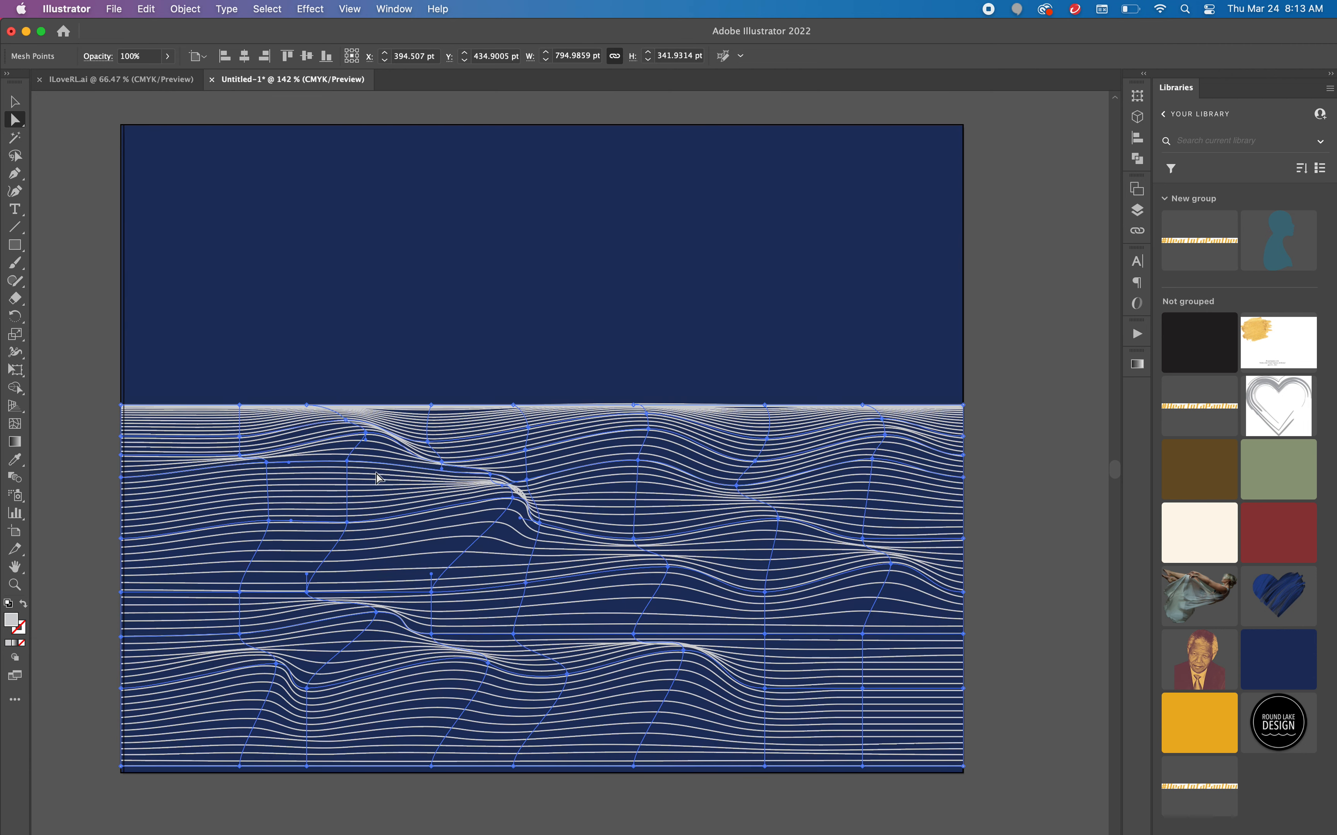
drag(489, 470, 478, 474)
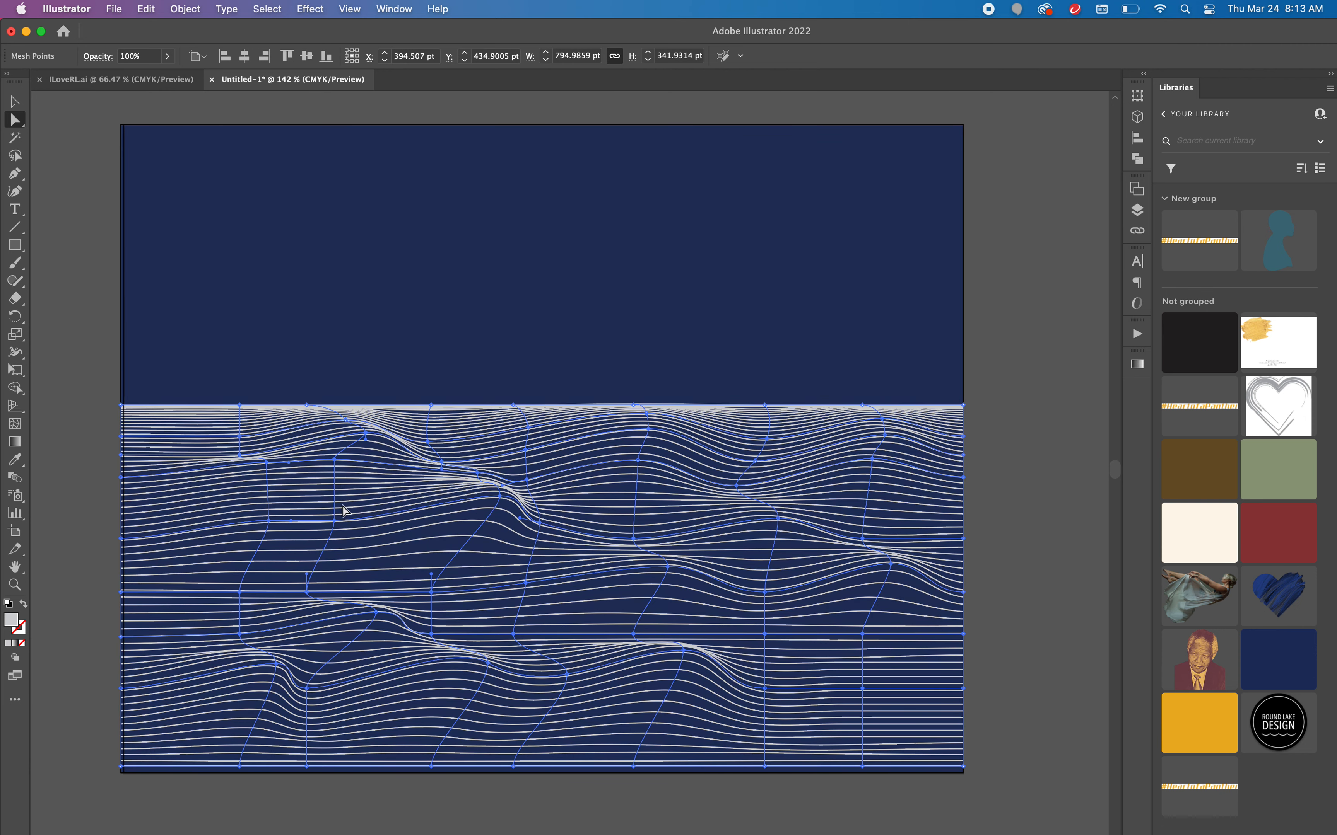
mouse_move(335, 521)
mouse_down()
mouse_move(360, 521)
mouse_move(343, 534)
mouse_up()
click(593, 349)
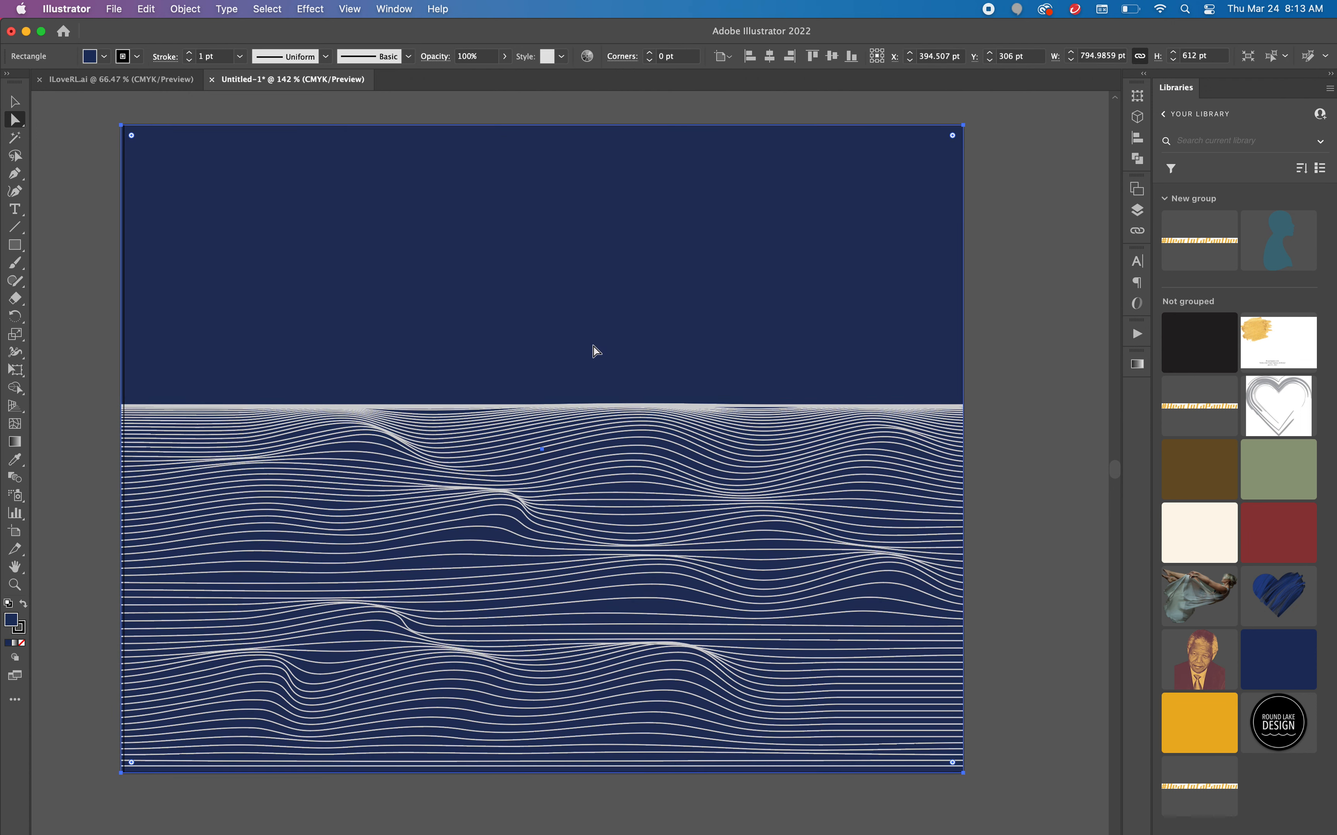